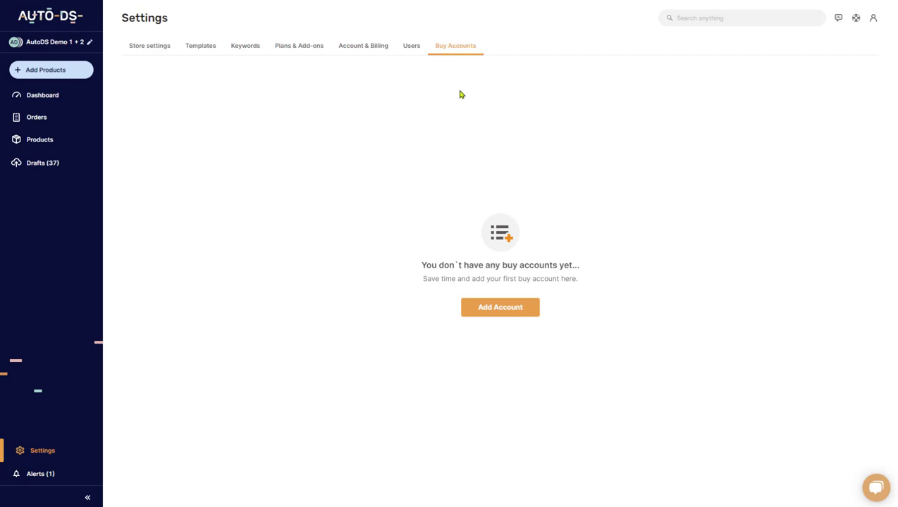
- Begin a new buy account with Amazon as supplier and United States as region
click(494, 312)
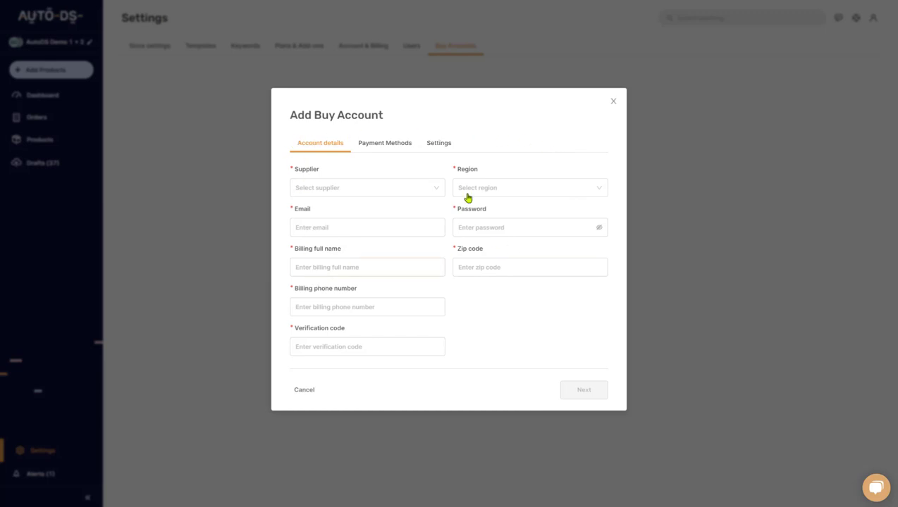
click(331, 191)
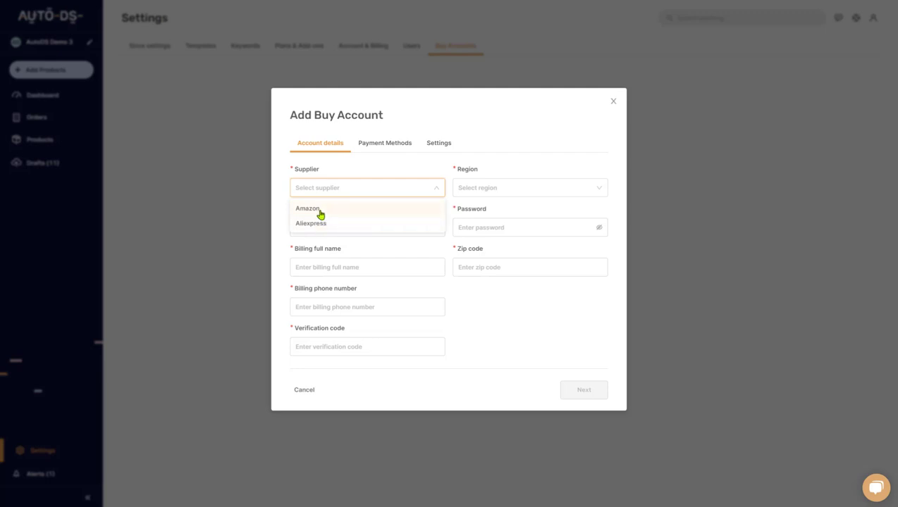
click(319, 210)
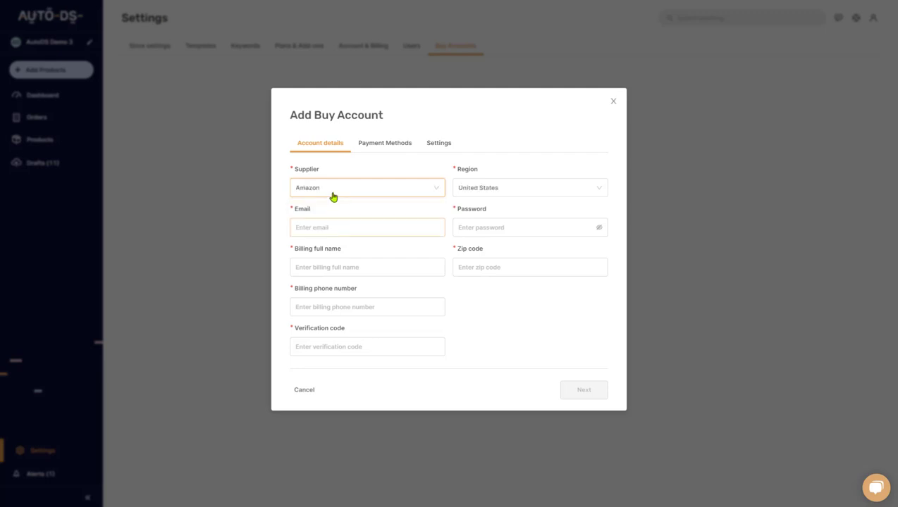
click(479, 192)
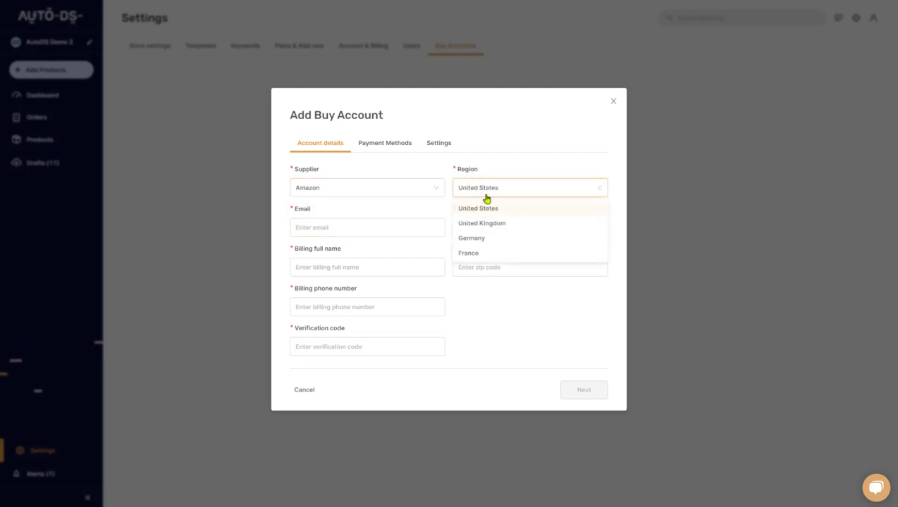
click(484, 196)
click(349, 221)
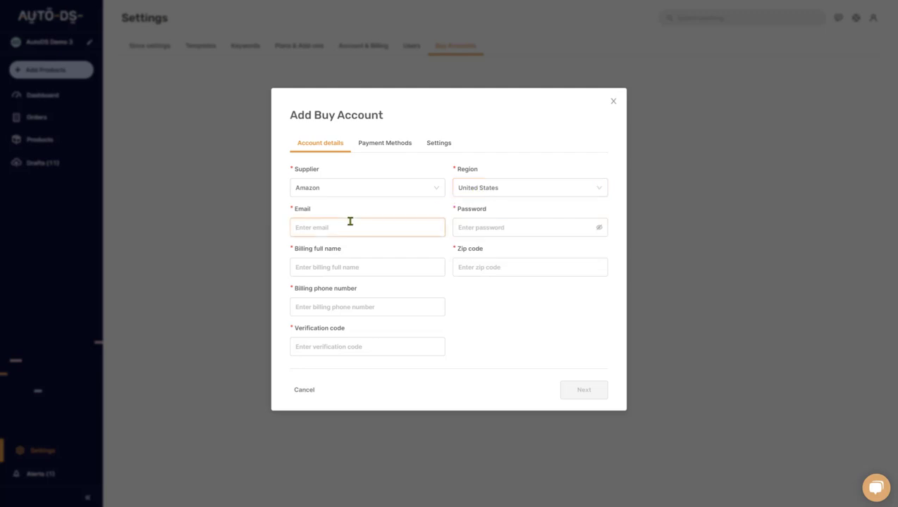
- Enter the Amazon account's e-mail address and password in the buy account form
text(a)
key(BackSpace)
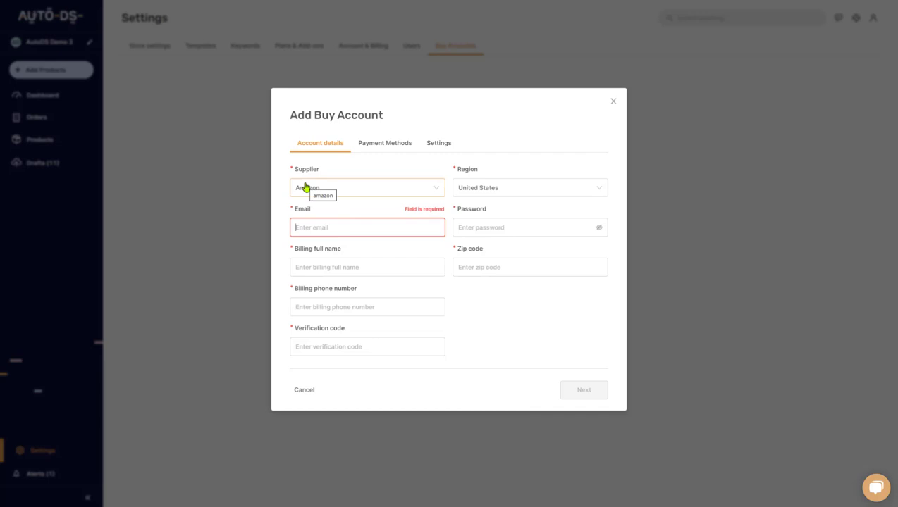
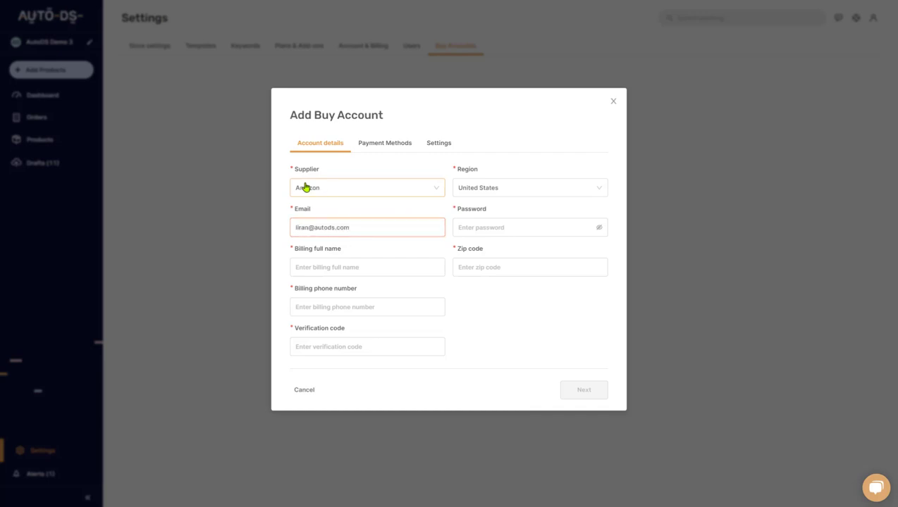
click(469, 229)
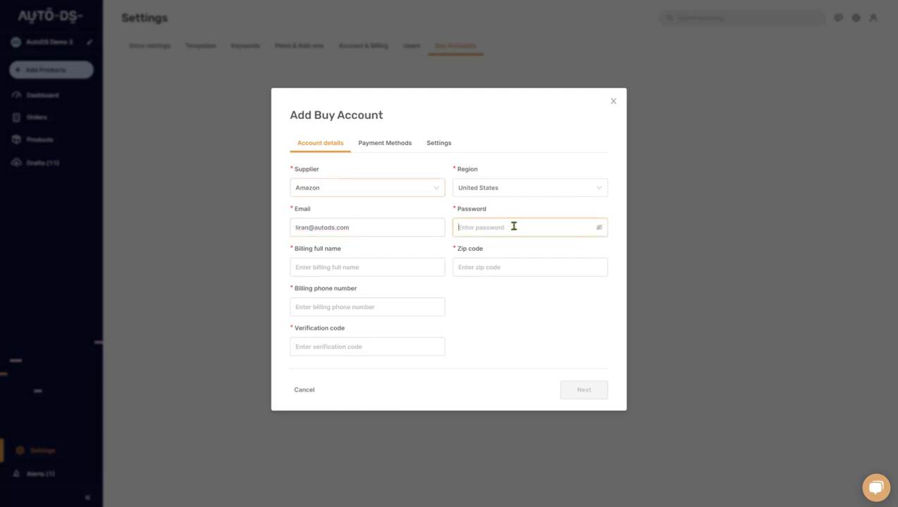
text(••••••)
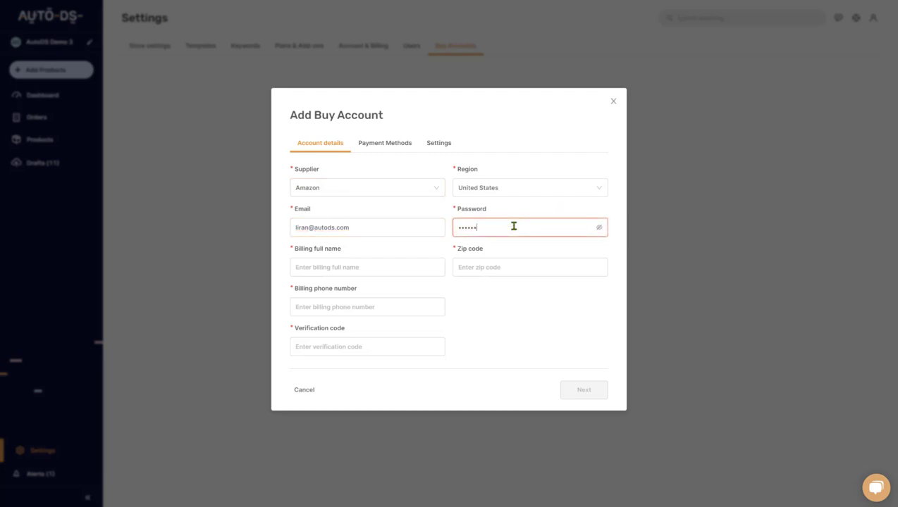
- Fill in the billing full name, zip code and billing phone number
click(352, 265)
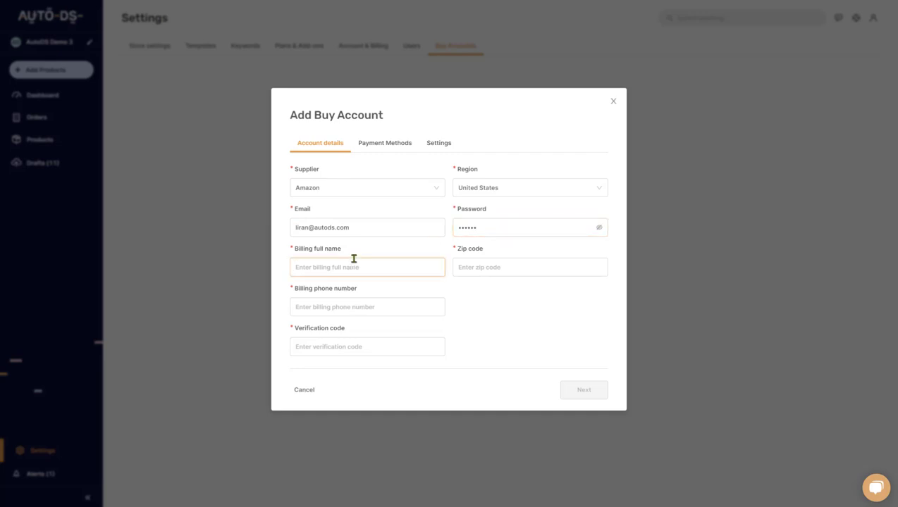
click(520, 272)
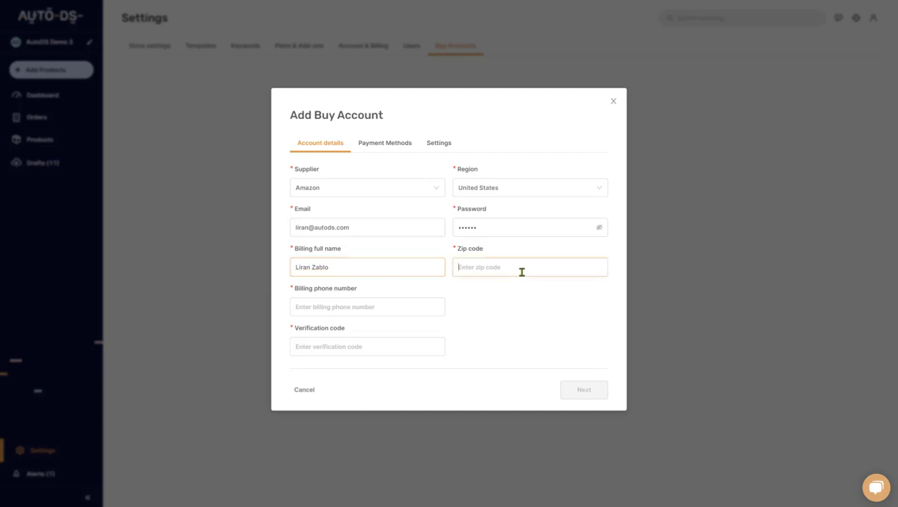
text(96825)
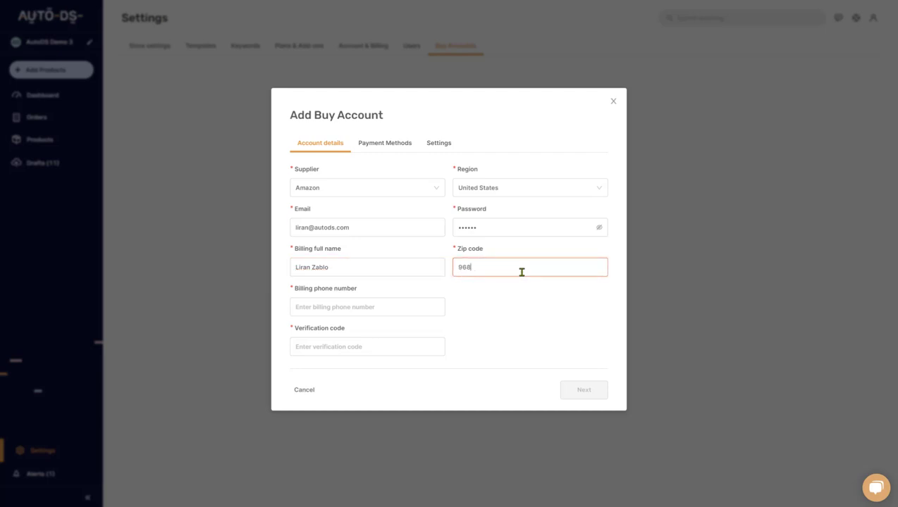
click(306, 312)
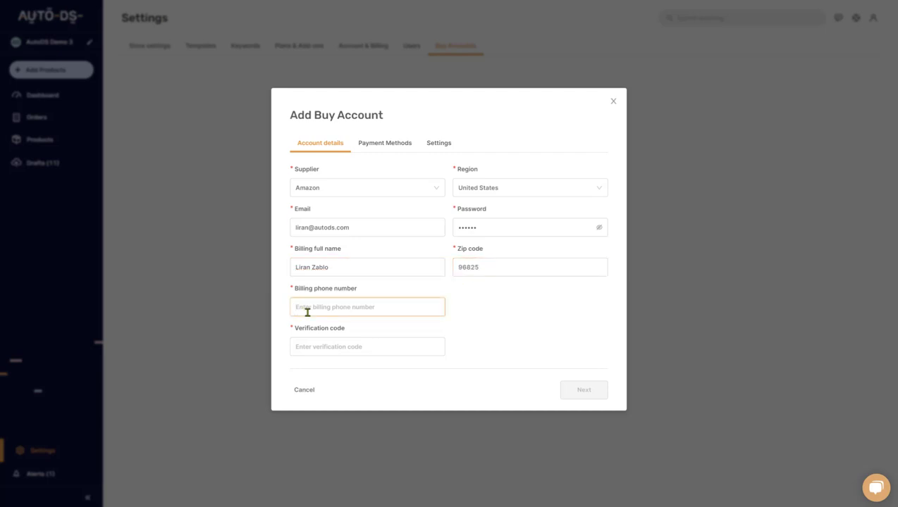
text(9999999)
key(Tab)
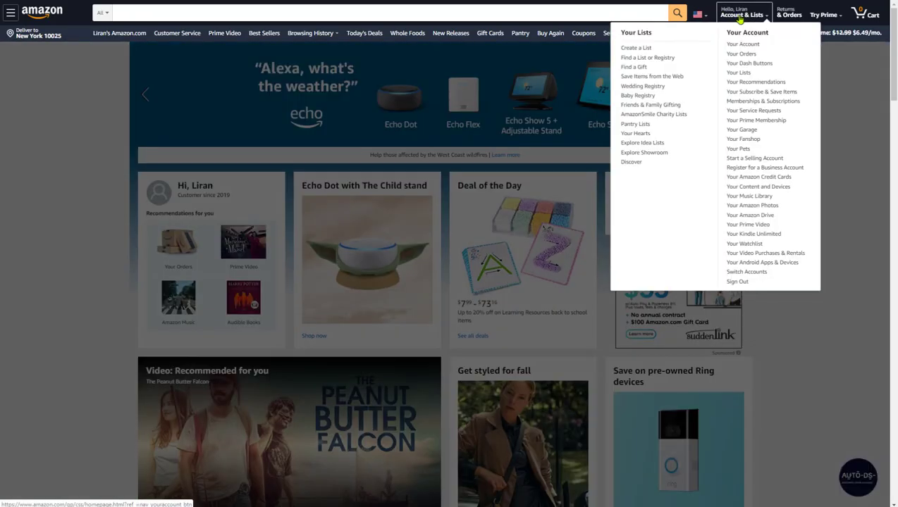
- Open Amazon's Two-Step Verification enrollment via Your Account and Login & security
click(734, 17)
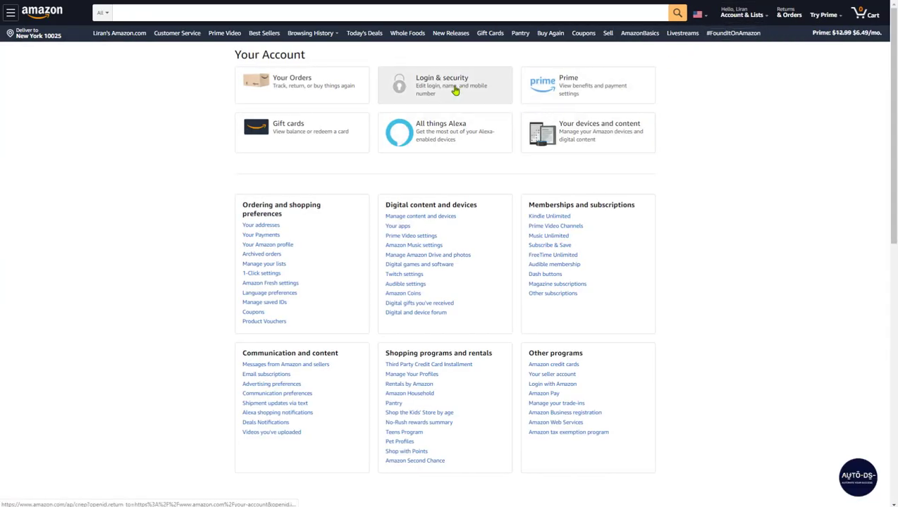
click(435, 91)
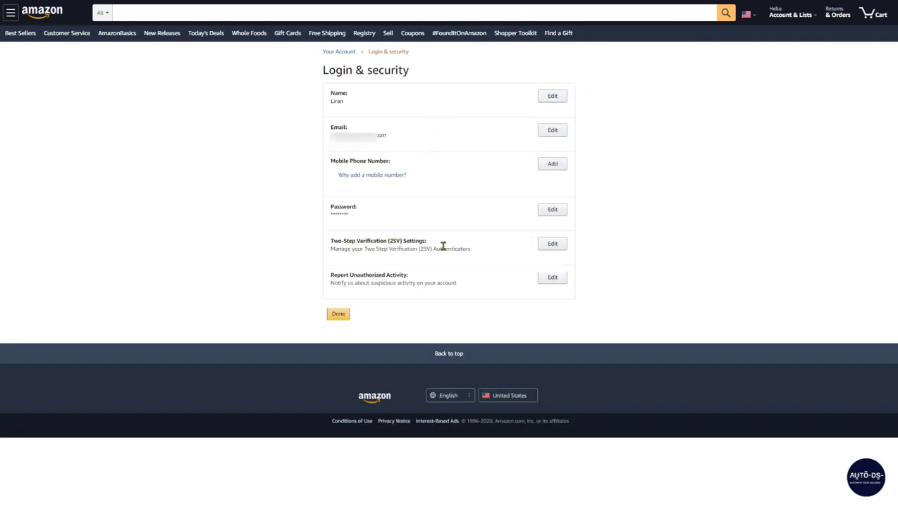
click(553, 248)
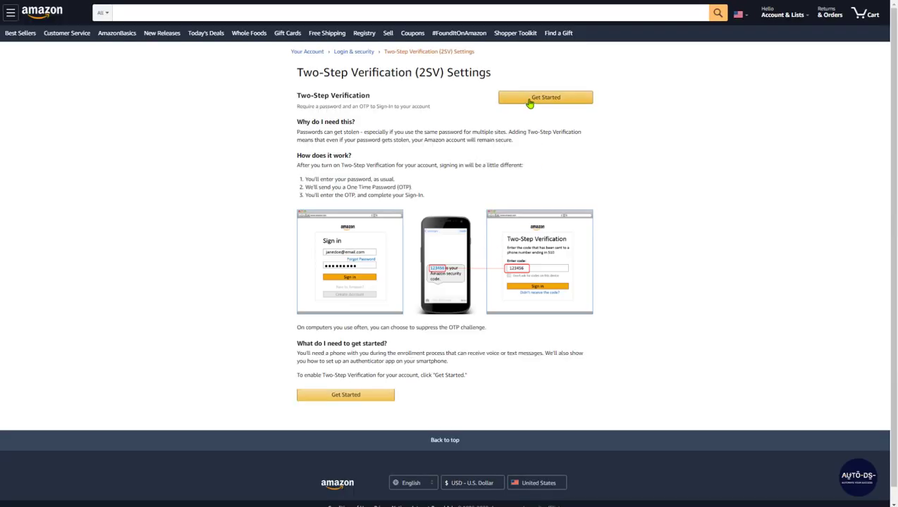
click(529, 97)
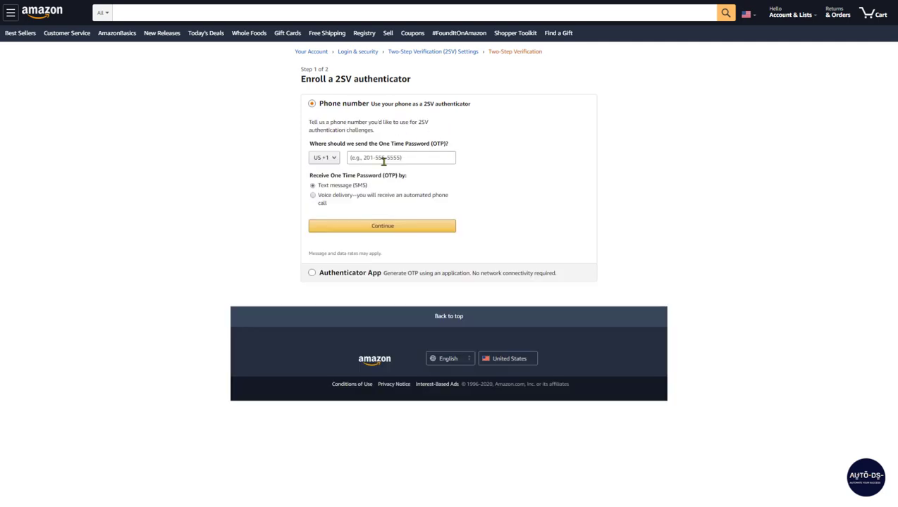
- Choose Authenticator App and copy the manual setup key from 'Can't scan the barcode?'
click(314, 276)
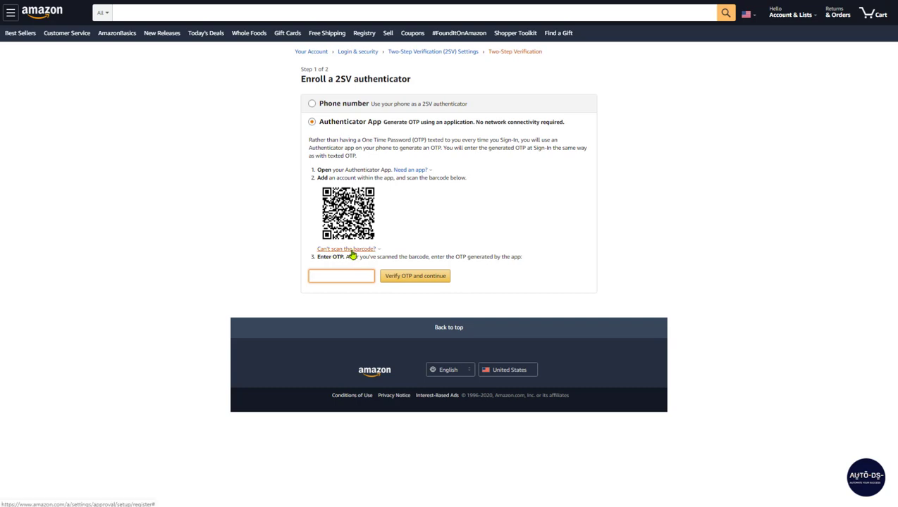
click(349, 249)
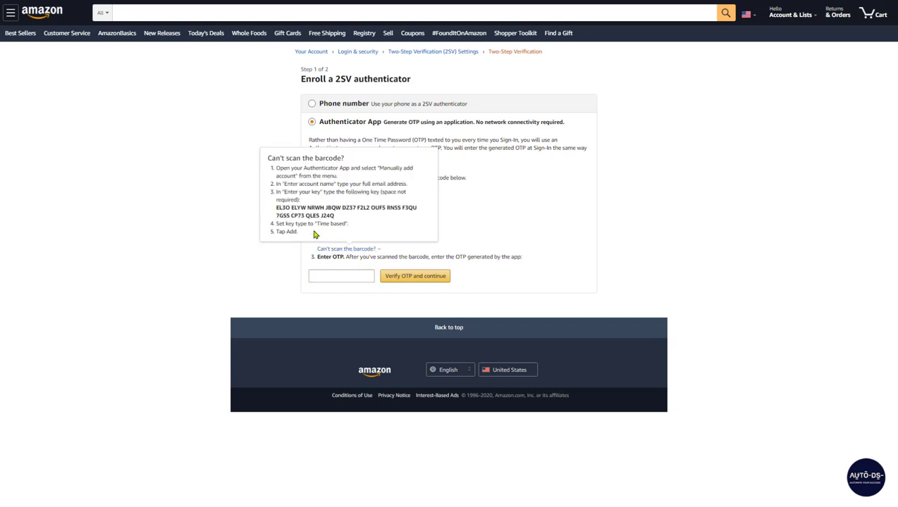
drag(276, 207, 336, 215)
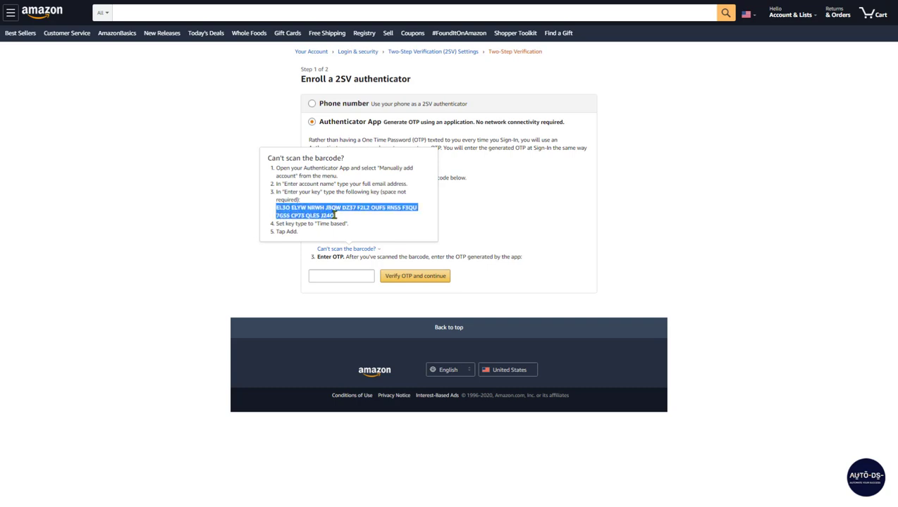
right_click(335, 218)
click(346, 223)
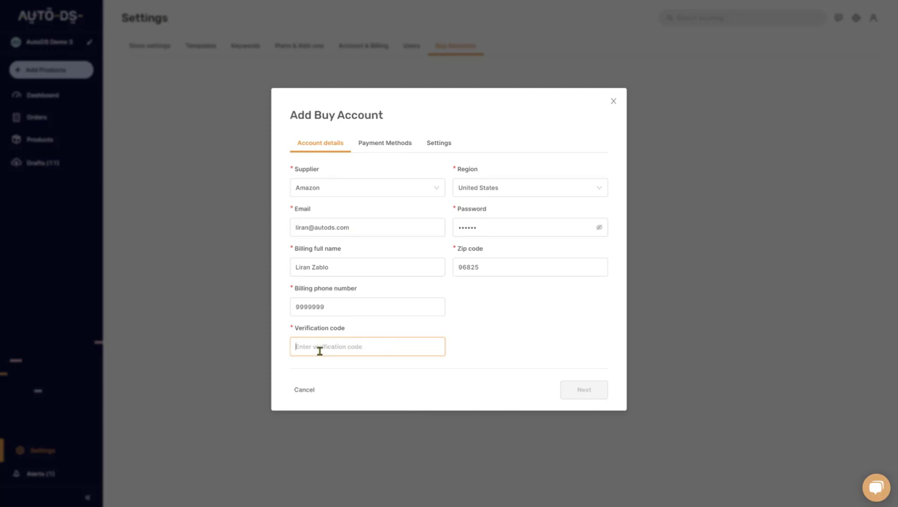
- Paste the setup key as the verification code, then choose Credit Card as payment method
right_click(315, 347)
click(339, 423)
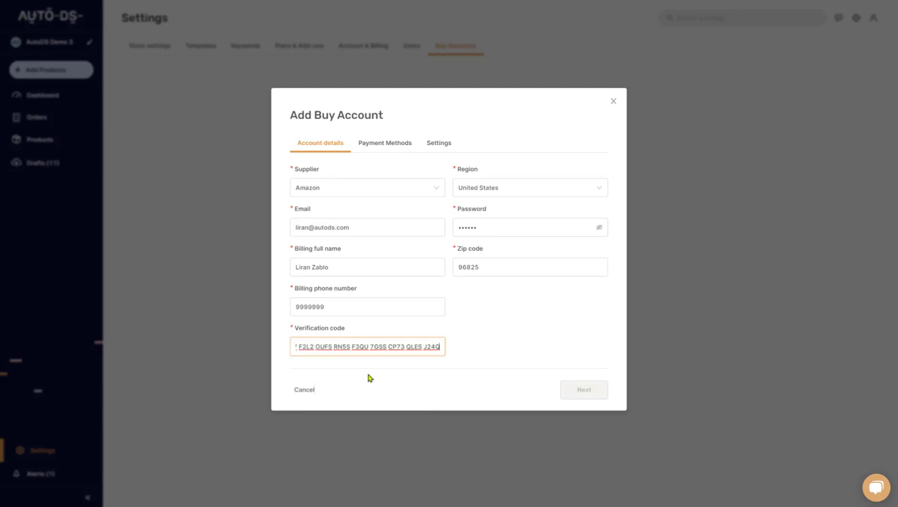
click(582, 396)
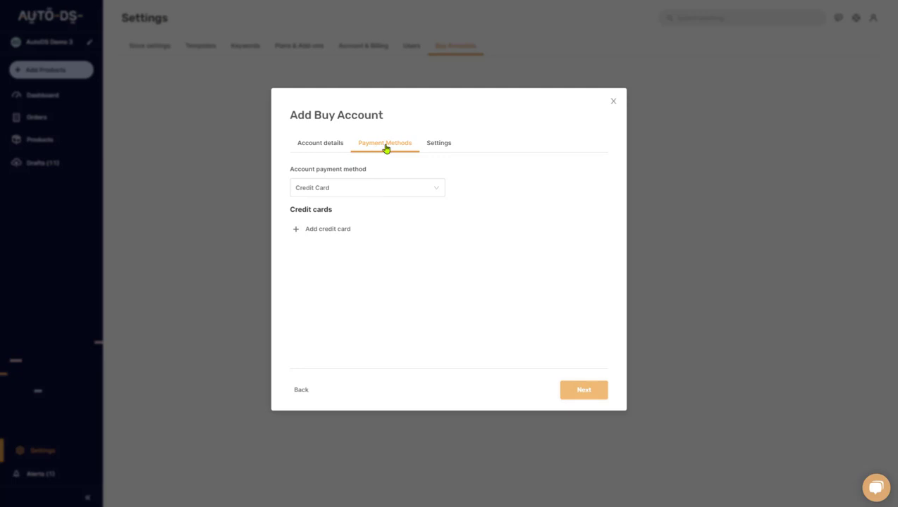
click(336, 194)
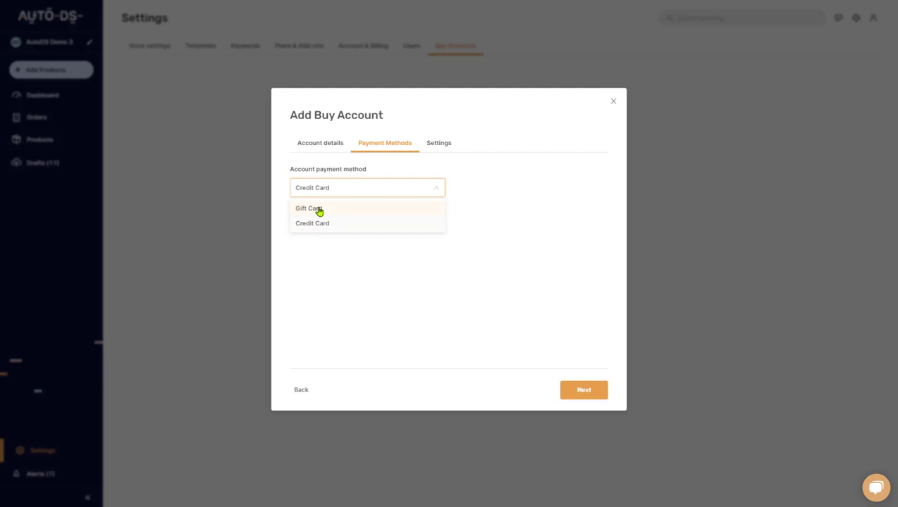
click(315, 225)
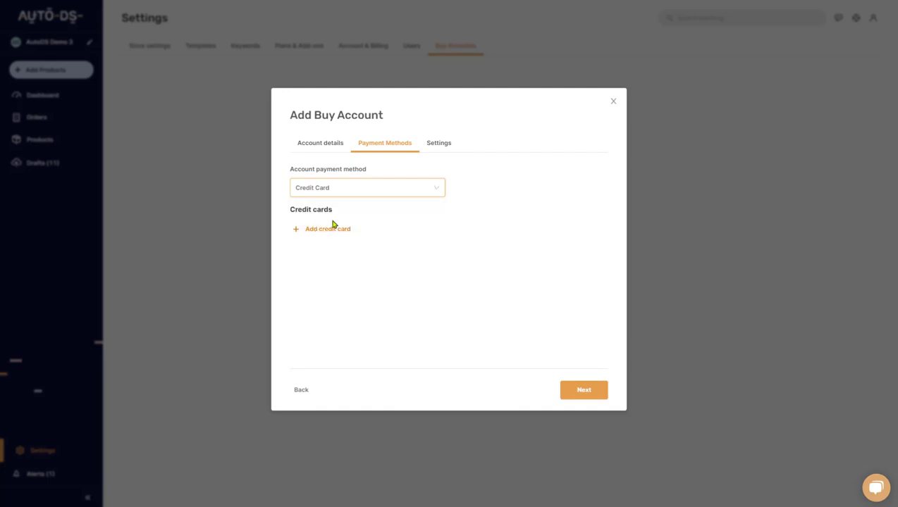
- Add a new credit card with the cardholder's first and last name and card number
click(333, 231)
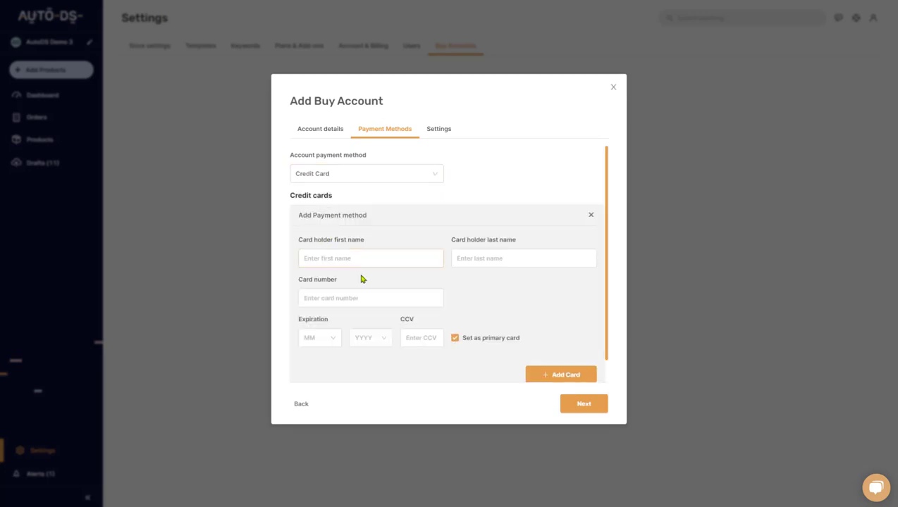
click(331, 256)
text(Liran)
key(Tab)
text(Z)
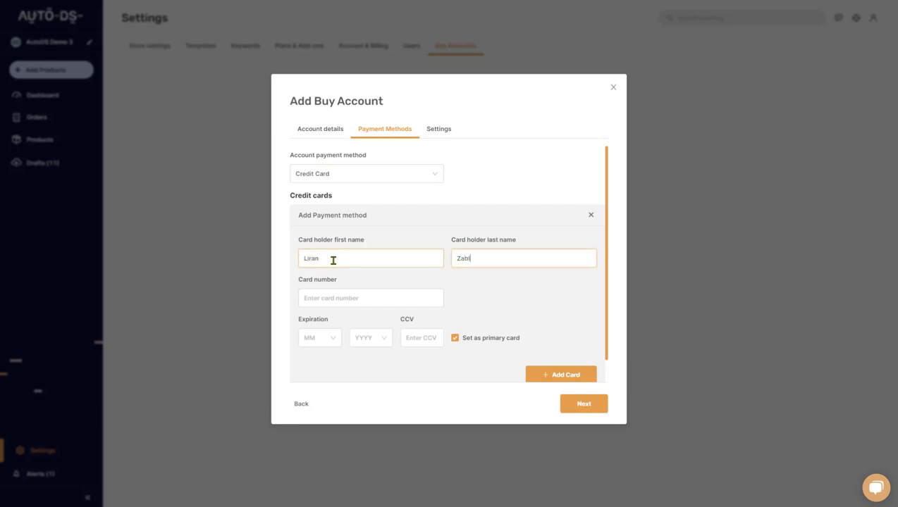
key(Tab)
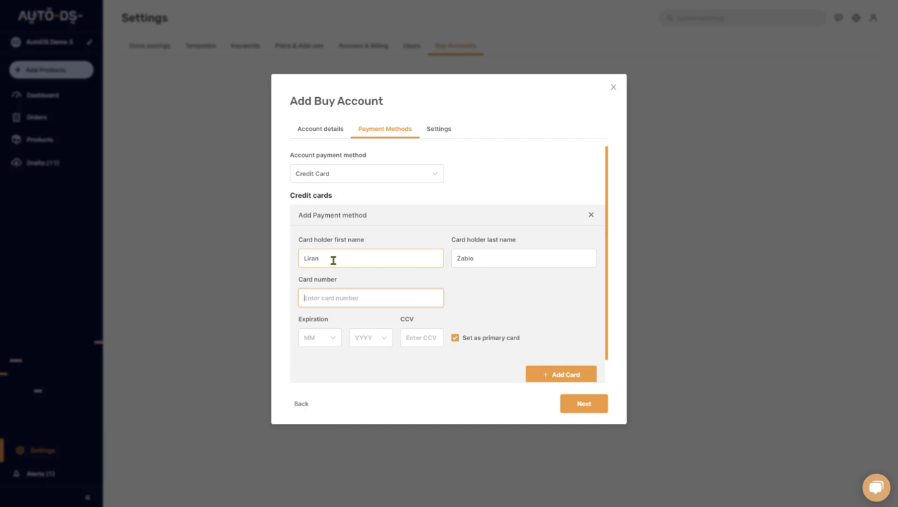
text(123456789123456)
- Set the card expiry to 1/2020 and enter its security code
click(315, 342)
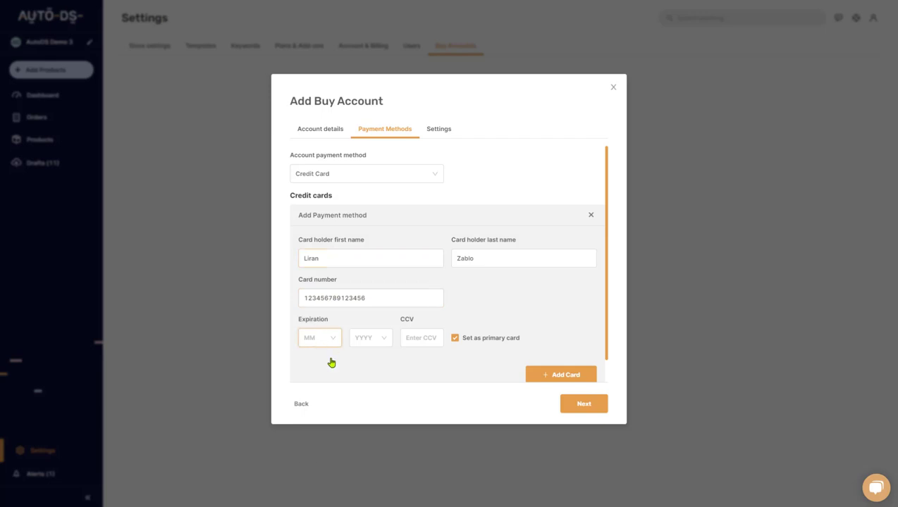
click(315, 359)
click(363, 342)
click(365, 361)
click(428, 342)
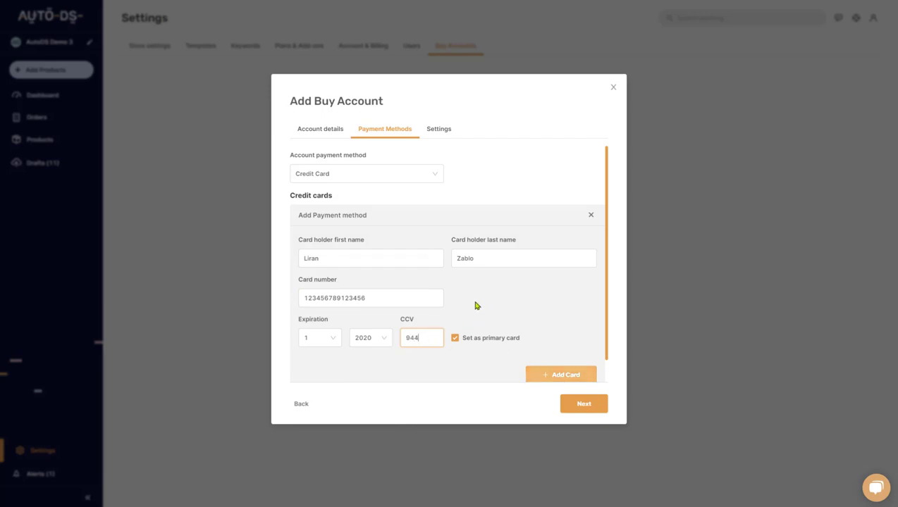
scroll(451, 289, down, 1)
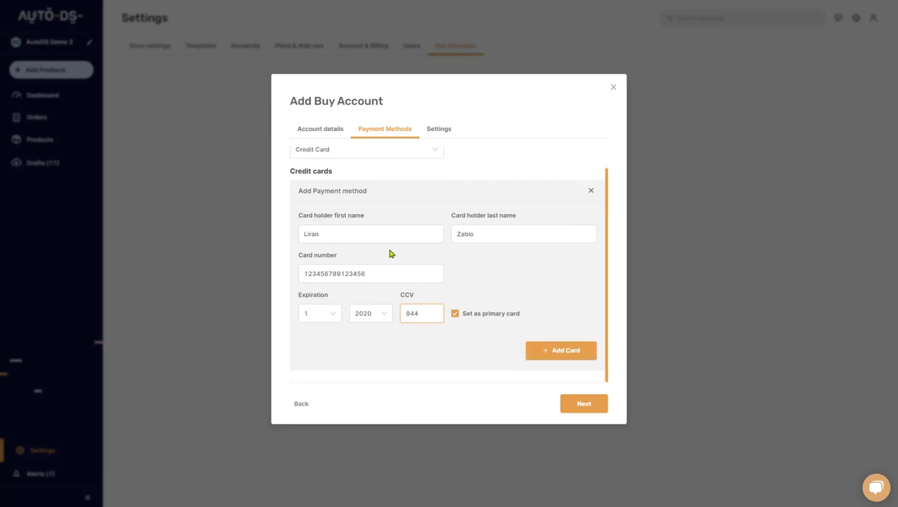
- Add the card and proceed to the buy account's Settings step
click(552, 353)
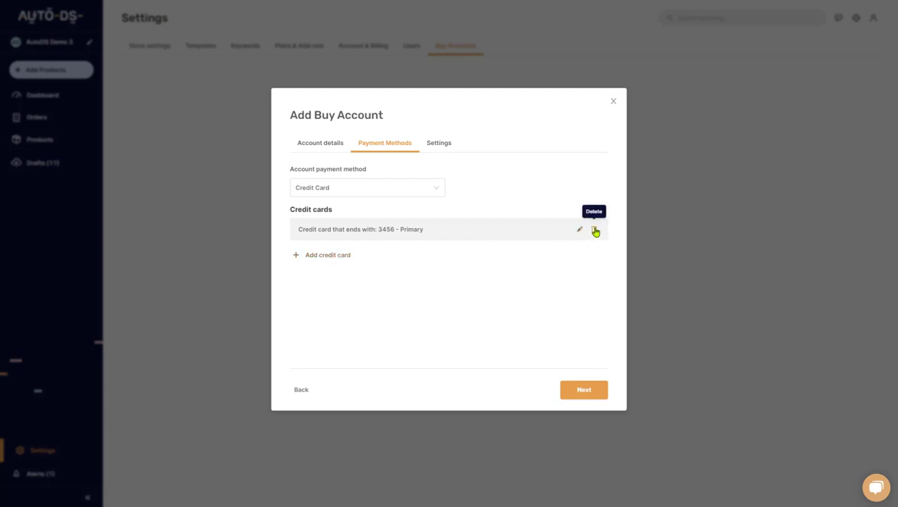
click(584, 391)
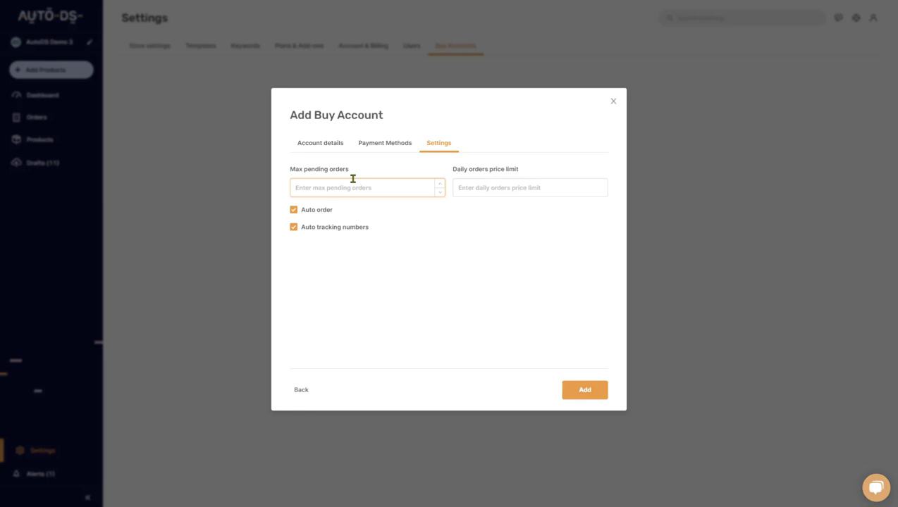
click(330, 195)
text(5)
key(BackSpace)
text(10)
key(BackSpace)
key(BackSpace)
click(494, 189)
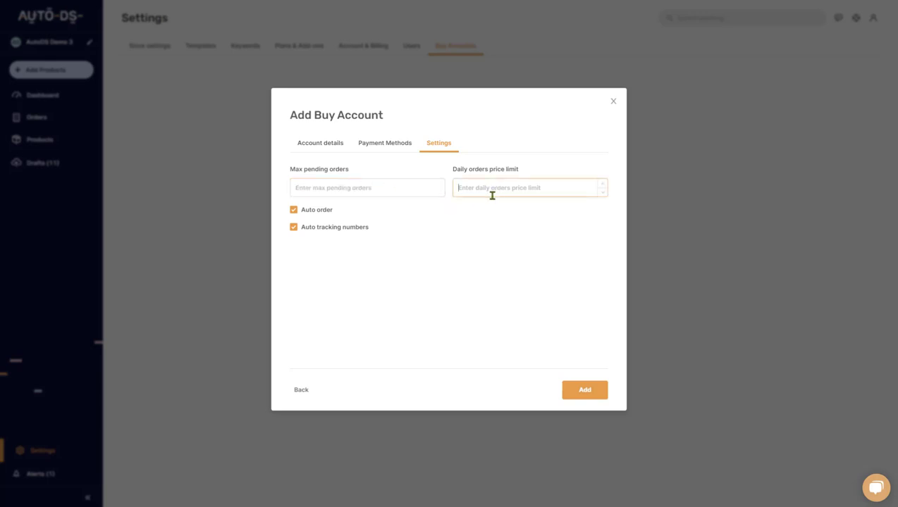
click(340, 186)
click(482, 187)
text(1000)
drag(479, 189, 452, 192)
key(BackSpace)
- Ensure Auto order and Auto tracking numbers are both checked, then add the Amazon US account
click(319, 232)
click(316, 213)
click(315, 233)
click(313, 213)
click(585, 390)
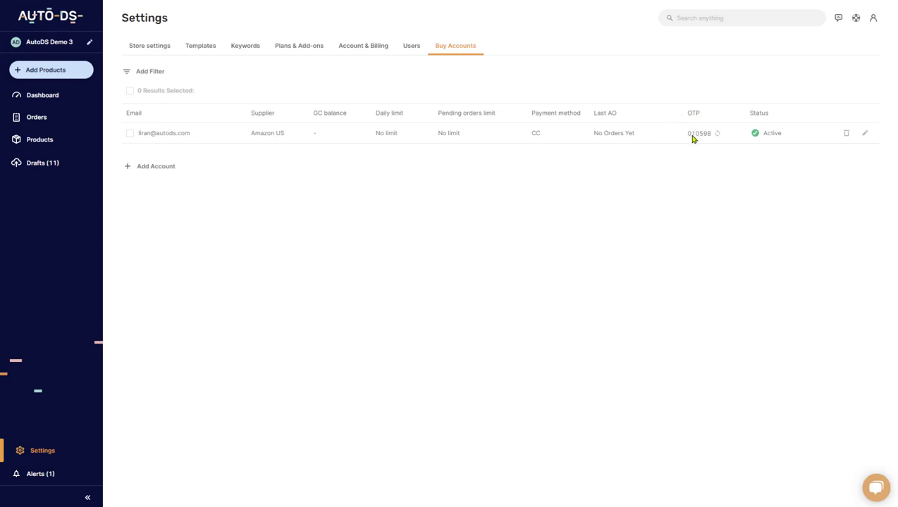
- Copy the AutoDS OTP and paste it into Amazon's authenticator OTP field
click(691, 135)
click(691, 135)
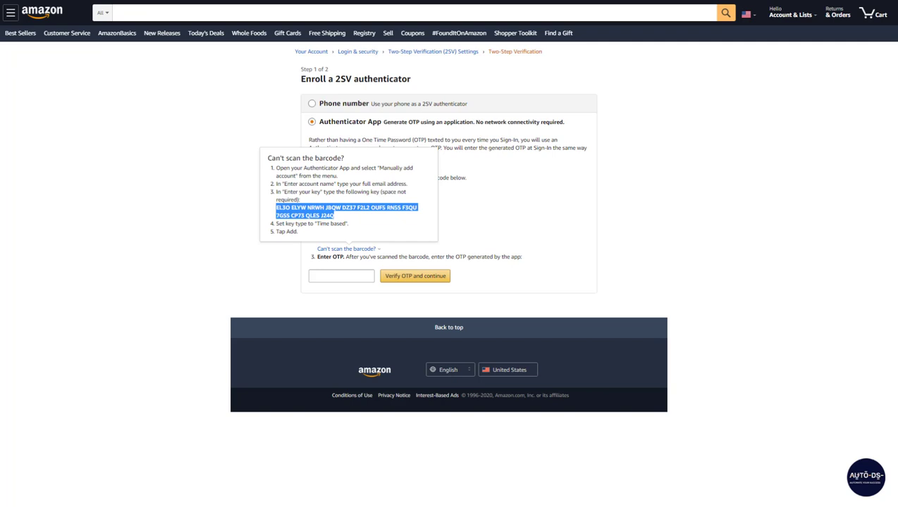
click(571, 272)
click(358, 278)
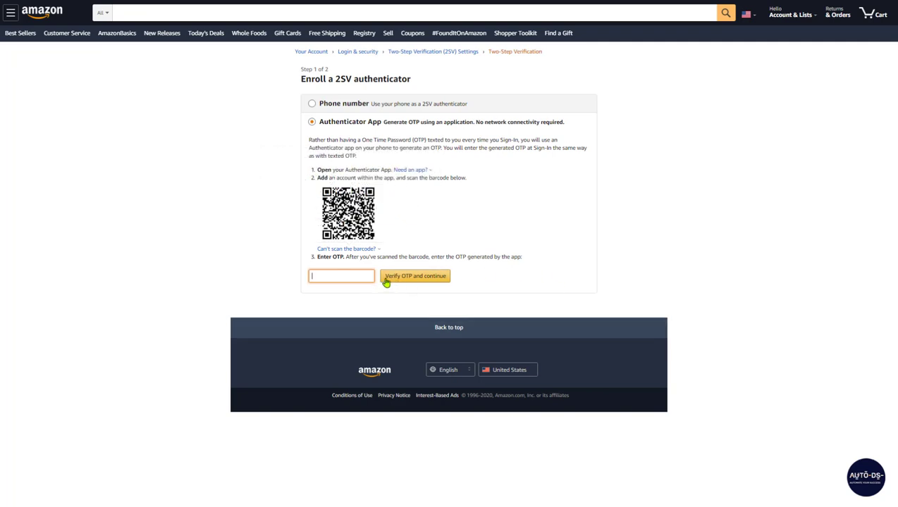
right_click(351, 277)
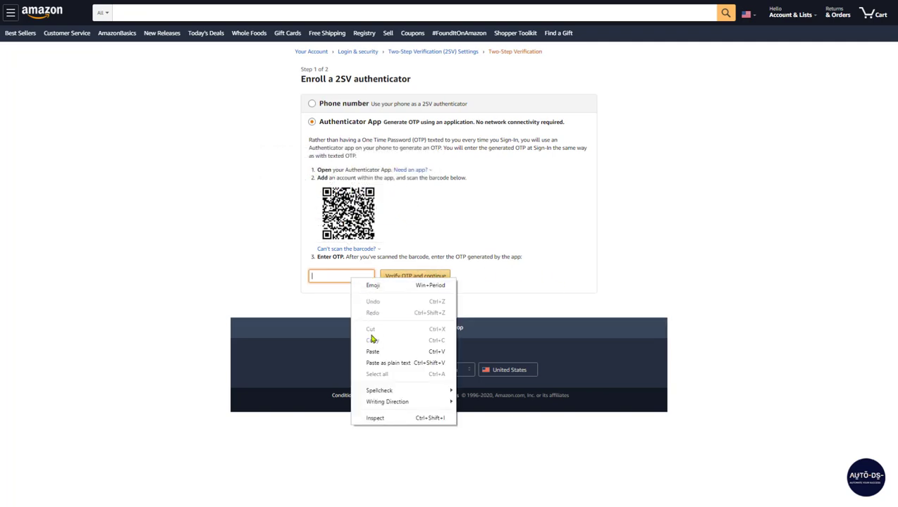
click(371, 351)
click(339, 292)
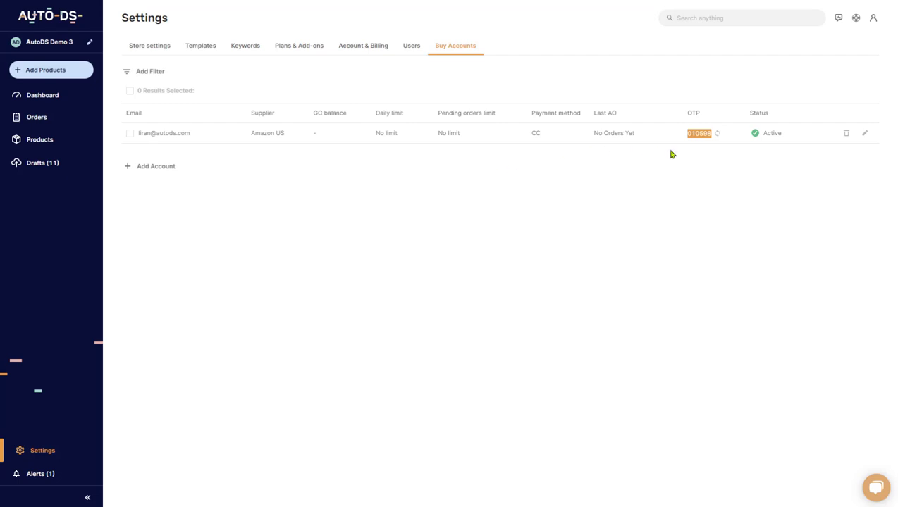
- Go from the Buy Accounts list to the store's Orders settings
double_click(771, 134)
- Copy the unique tracking email from the Amazon US order settings in the store settings
click(140, 46)
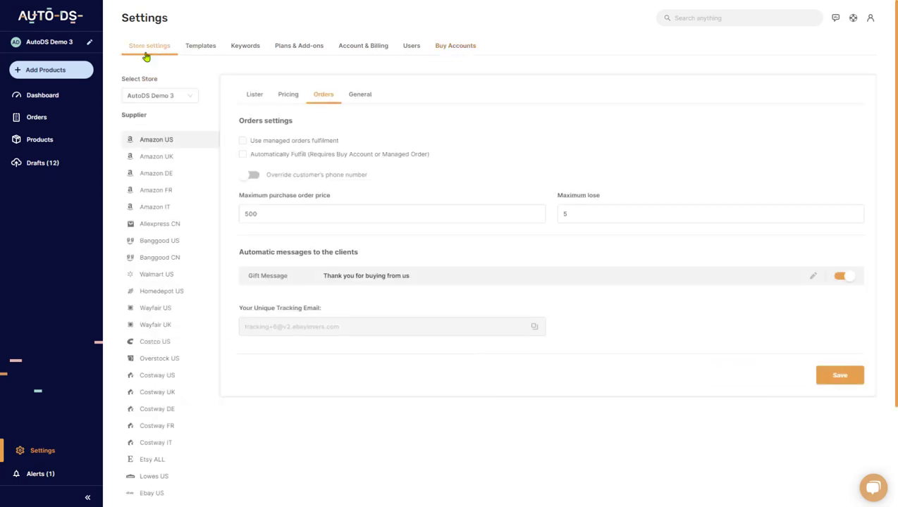
click(162, 140)
click(535, 331)
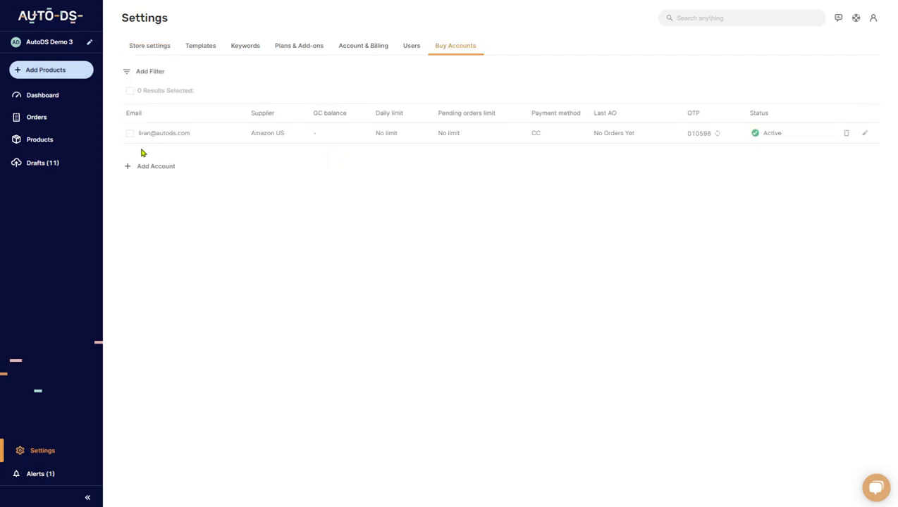
- Go to the Orders page and check the pending order's status choices
click(45, 120)
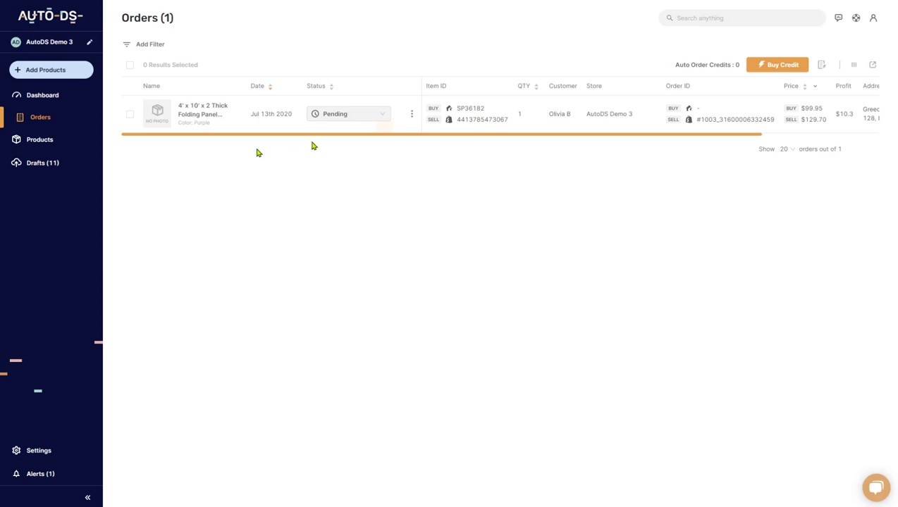
click(359, 113)
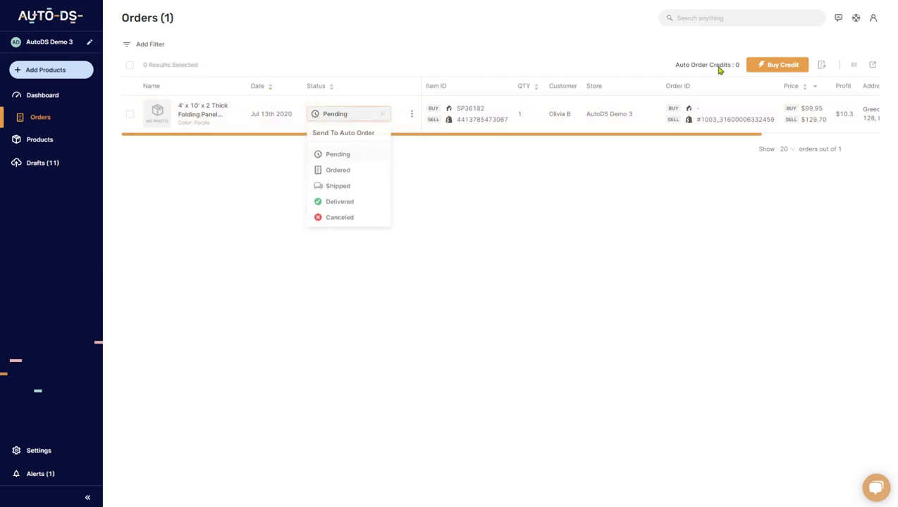
click(720, 70)
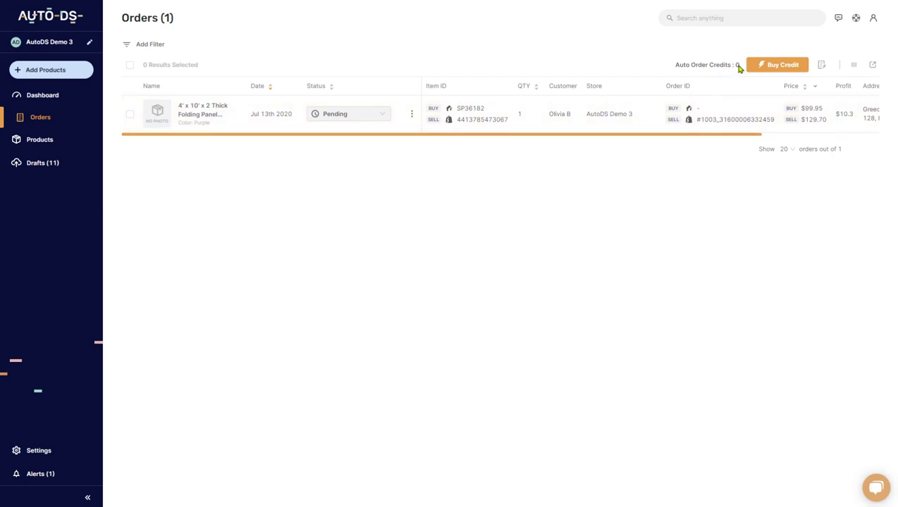
- Show the auto order credit packages, from 30 credits for $10.5 to 2500 for $450
click(777, 70)
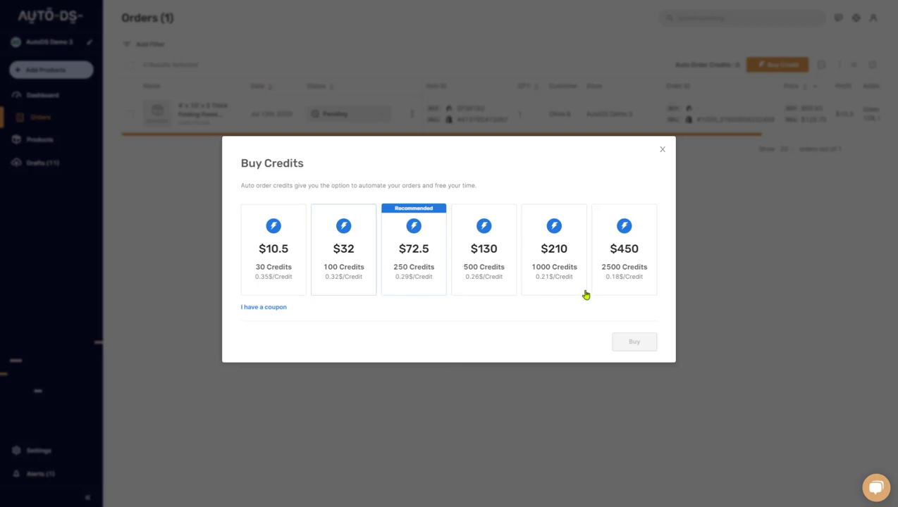
- Close the credit packages and bring up the Load Auto DS Managed Order Balance dialog
click(662, 150)
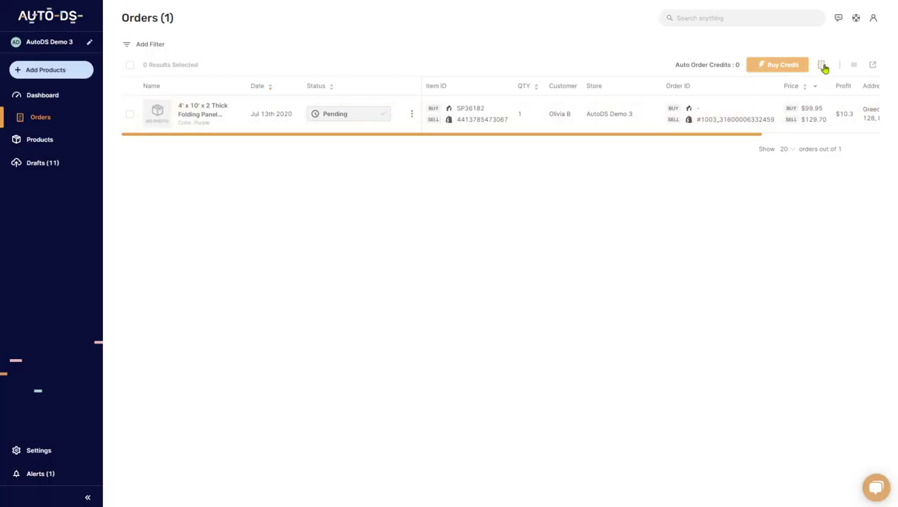
mouse_move(822, 70)
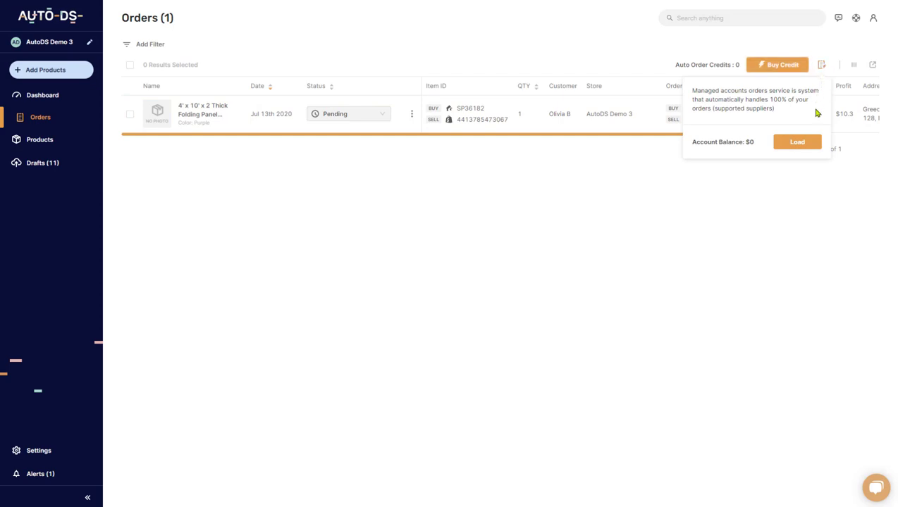
click(799, 146)
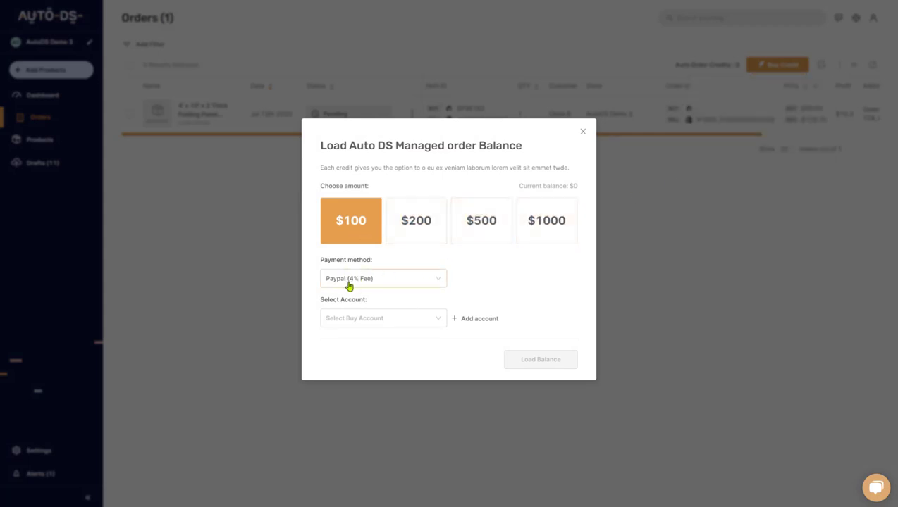
- Look through the payment method choices and the empty buy account list
click(354, 277)
click(354, 269)
click(387, 321)
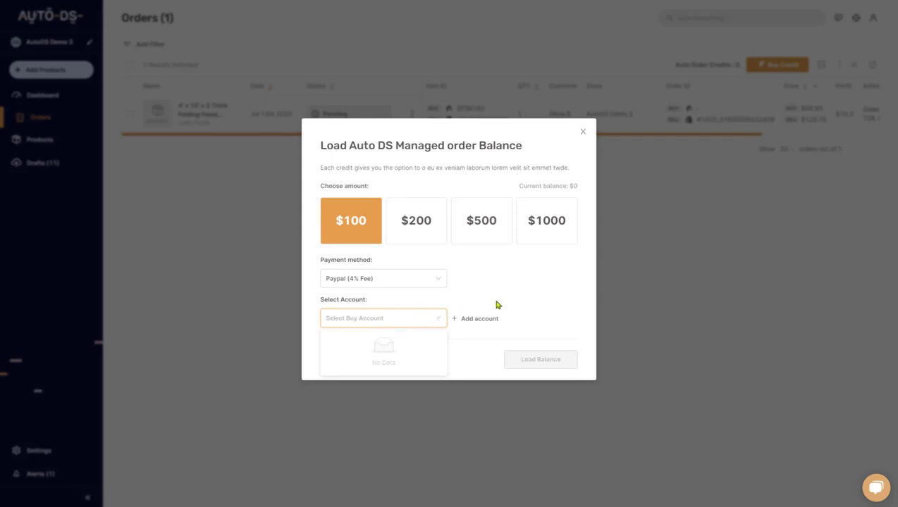
click(454, 316)
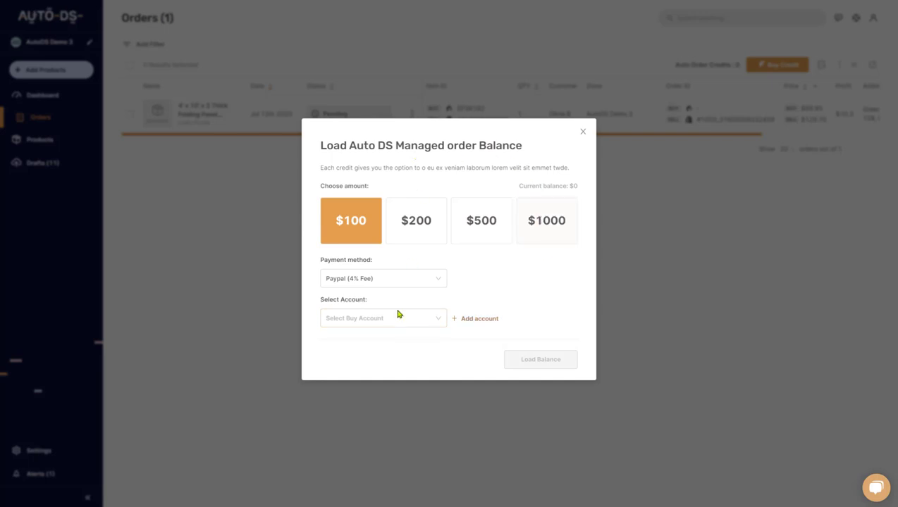
- Close the balance loader, then reorder columns: Item ID under Store; Price, Tax, Address after Customer
click(582, 132)
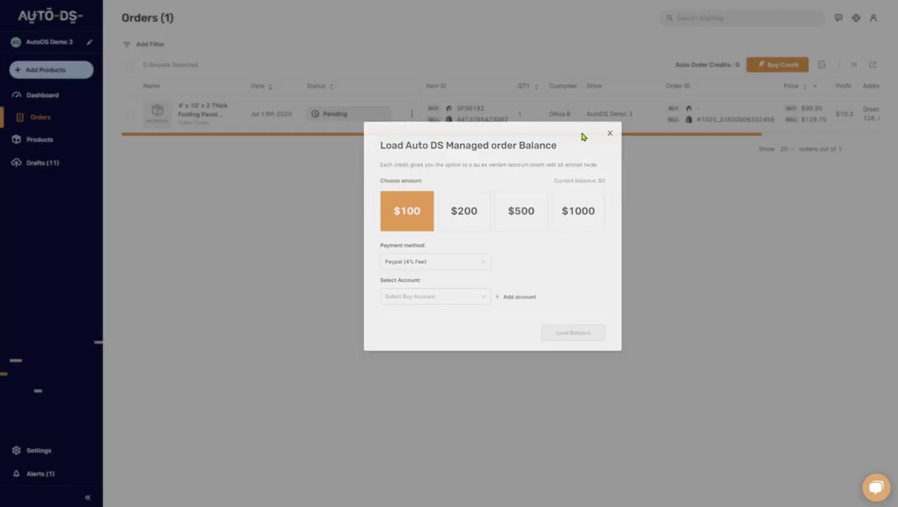
click(854, 65)
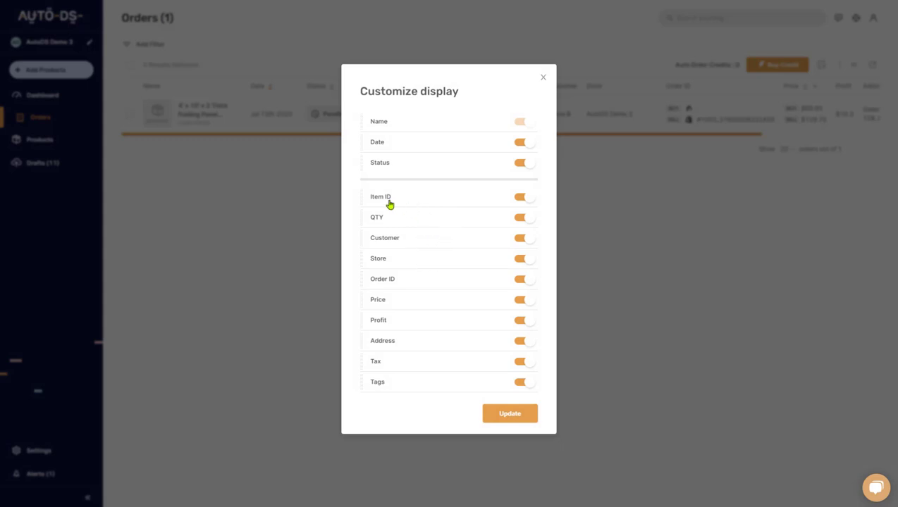
mouse_move(384, 202)
mouse_down()
mouse_move(381, 278)
mouse_move(375, 194)
mouse_up()
drag(378, 302, 377, 256)
drag(377, 363, 374, 279)
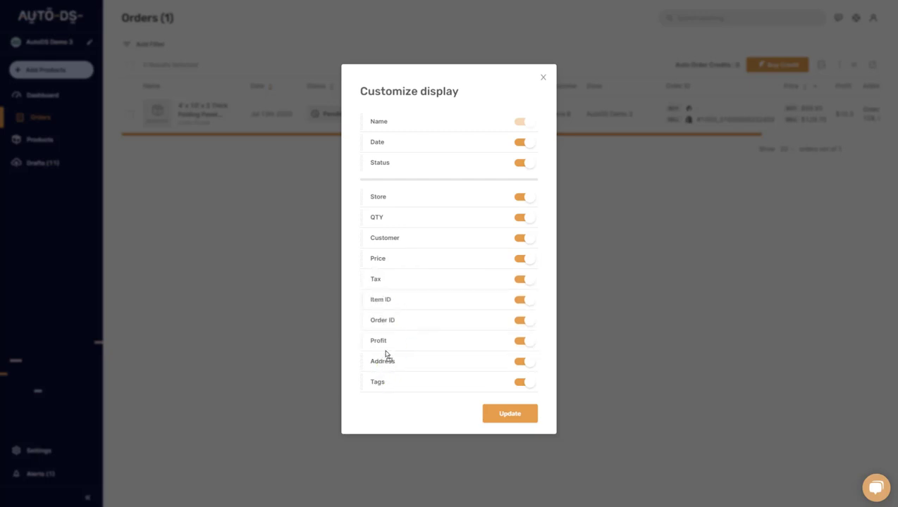
drag(380, 360, 377, 298)
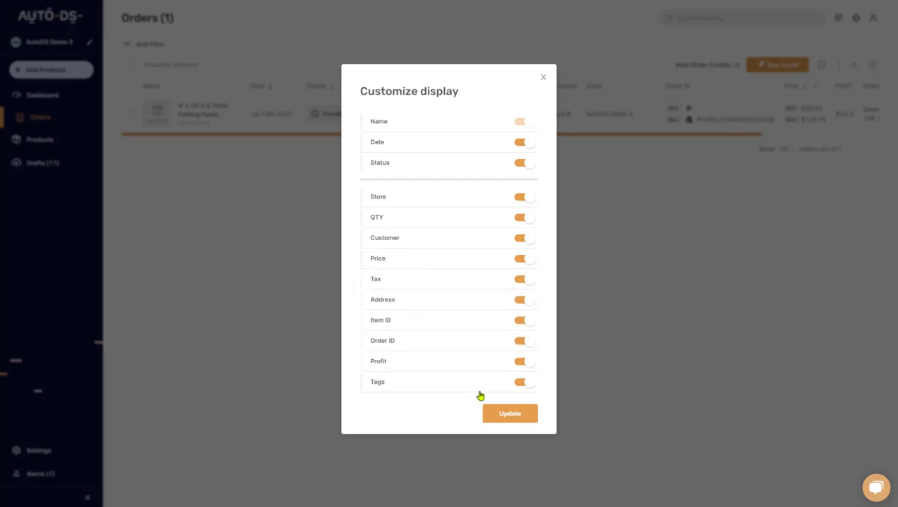
click(508, 413)
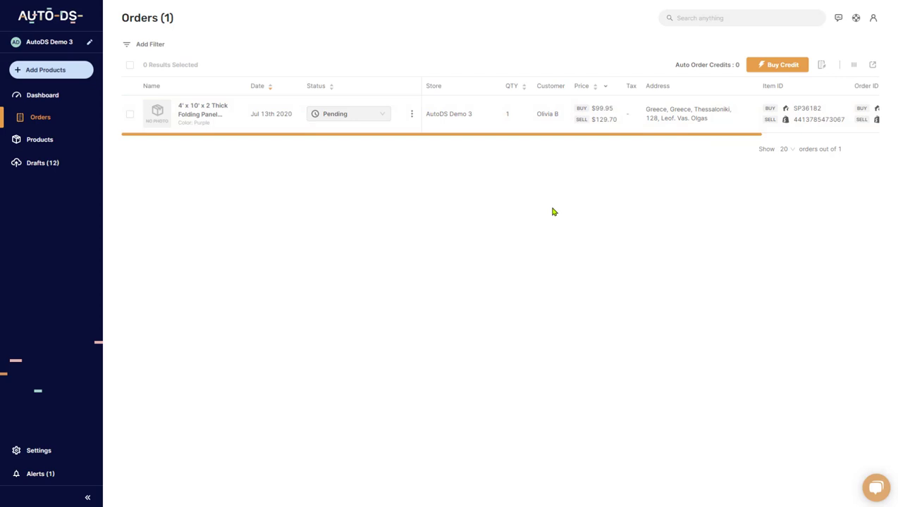
- Export the filtered orders as a CSV to an entered email address
click(872, 66)
click(396, 272)
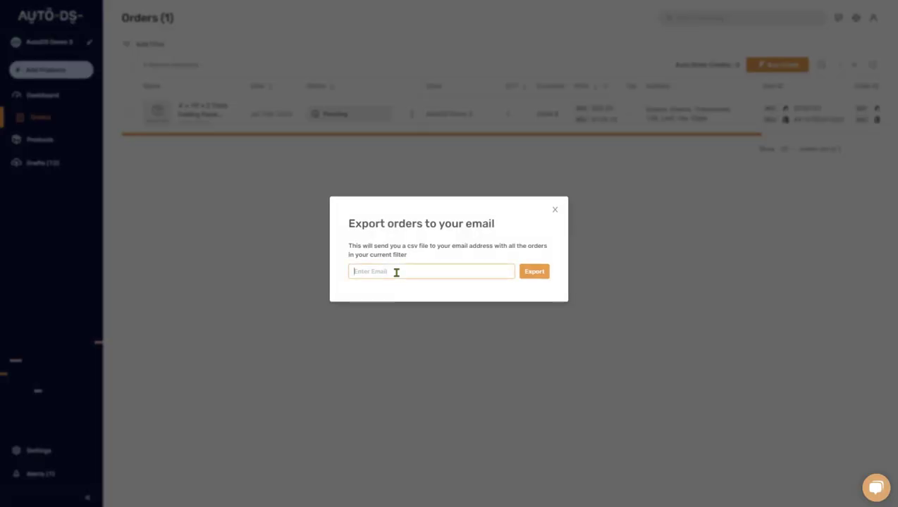
text(In)
click(530, 276)
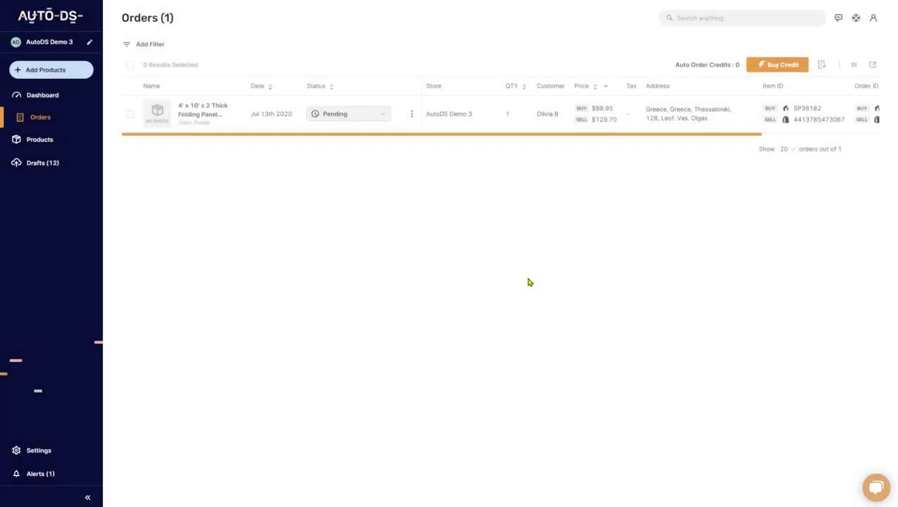